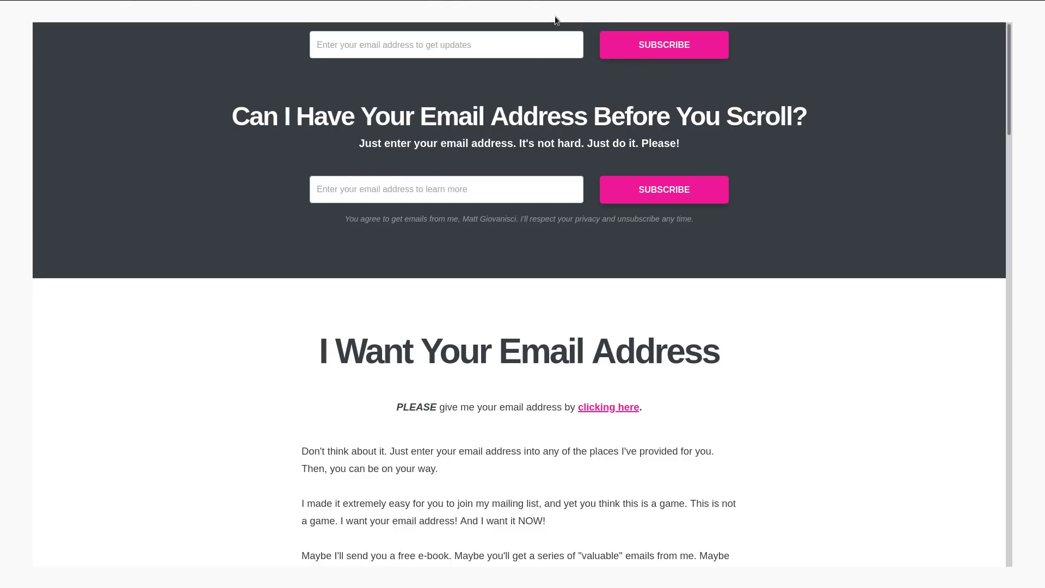
Bring the Club Penguin Rewritten 'Create a Penguin' sign-up tab to the front.
{"action": "mouse_move", "coordinate": [546, 2]}
{"action": "left_click", "coordinate": [147, 5]}
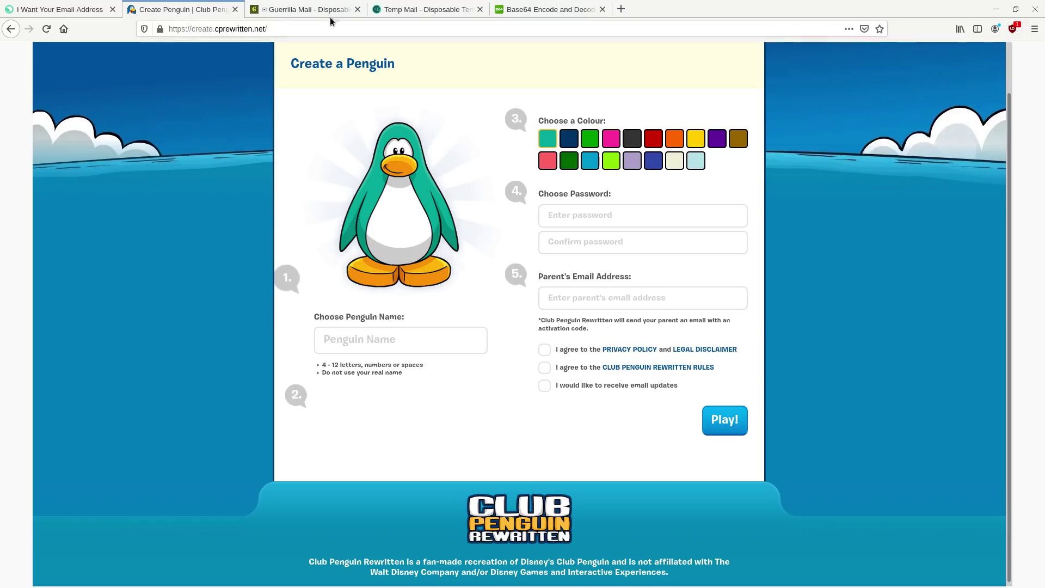
Switch Firefox to fullscreen and bring up the Guerrilla Mail inbox tab.
{"action": "key", "text": "F11"}
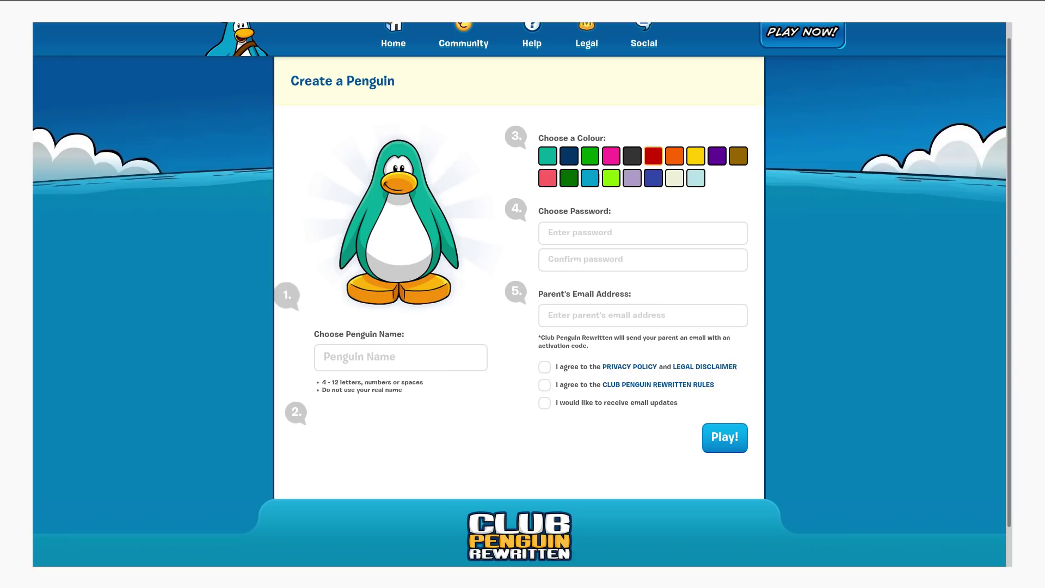
{"action": "mouse_move", "coordinate": [735, 3]}
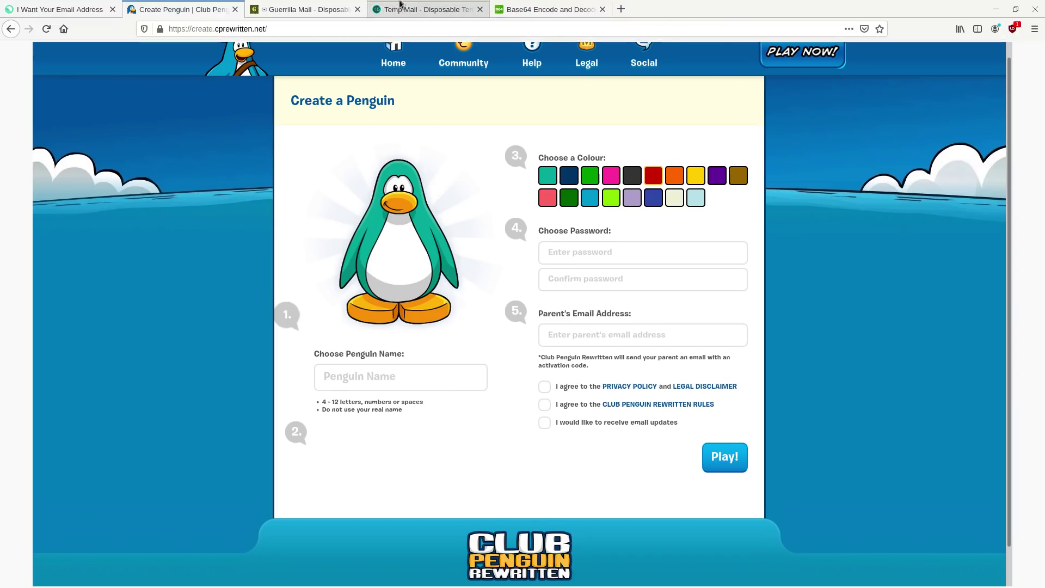
{"action": "left_click", "coordinate": [327, 4]}
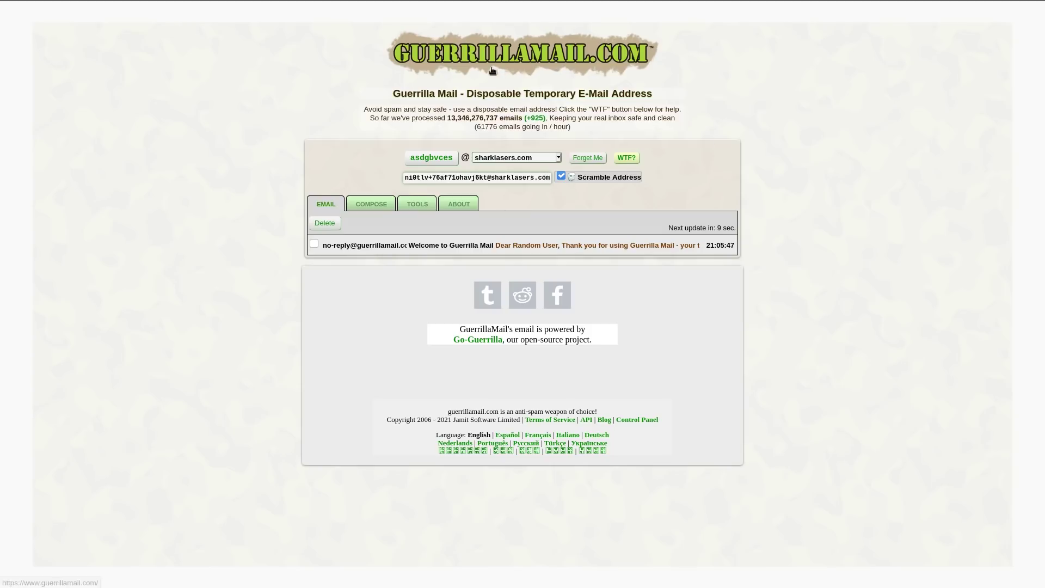
Highlight and then deselect the processed-email count on the Guerrilla Mail page.
{"action": "left_click_drag", "start_coordinate": [447, 117], "coordinate": [479, 116]}
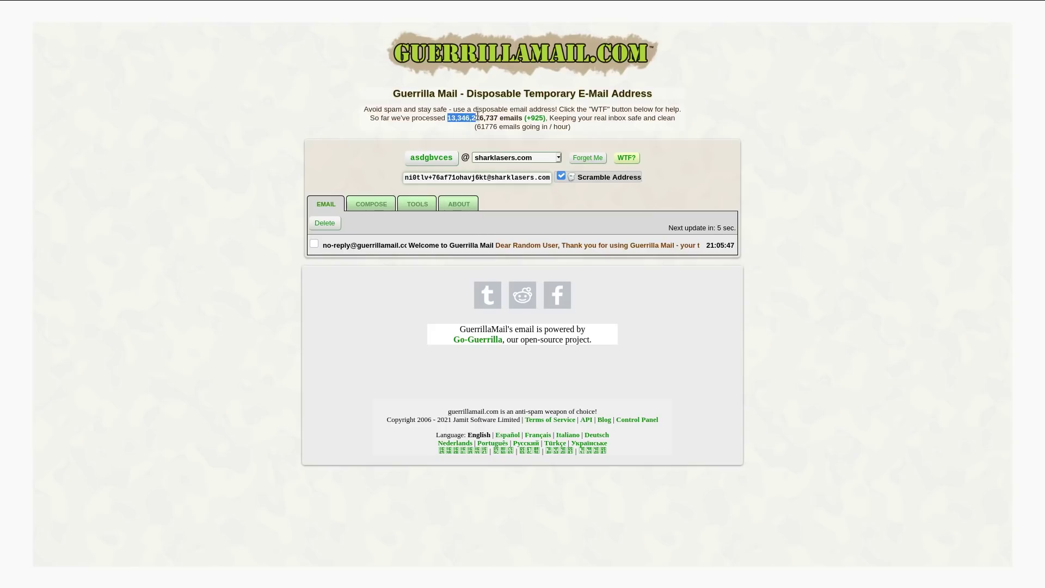
{"action": "left_click", "coordinate": [465, 116]}
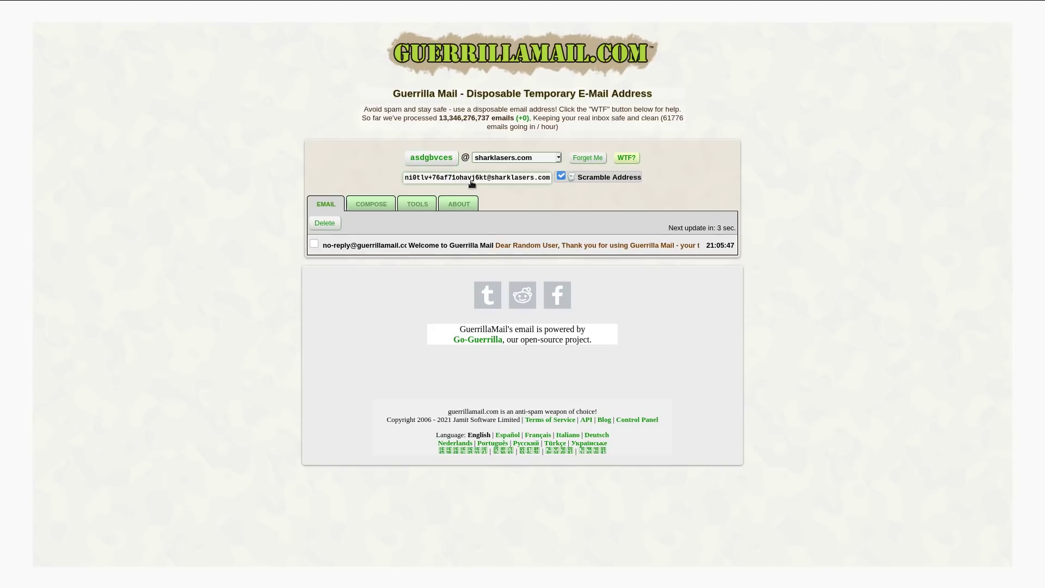
{"action": "left_click", "coordinate": [561, 175]}
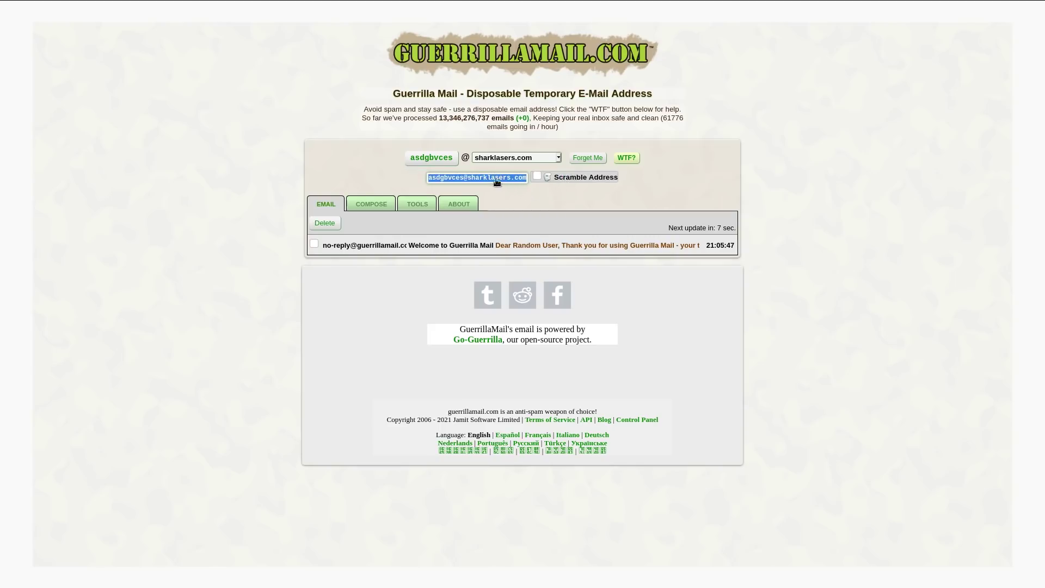
{"action": "left_click", "coordinate": [420, 177]}
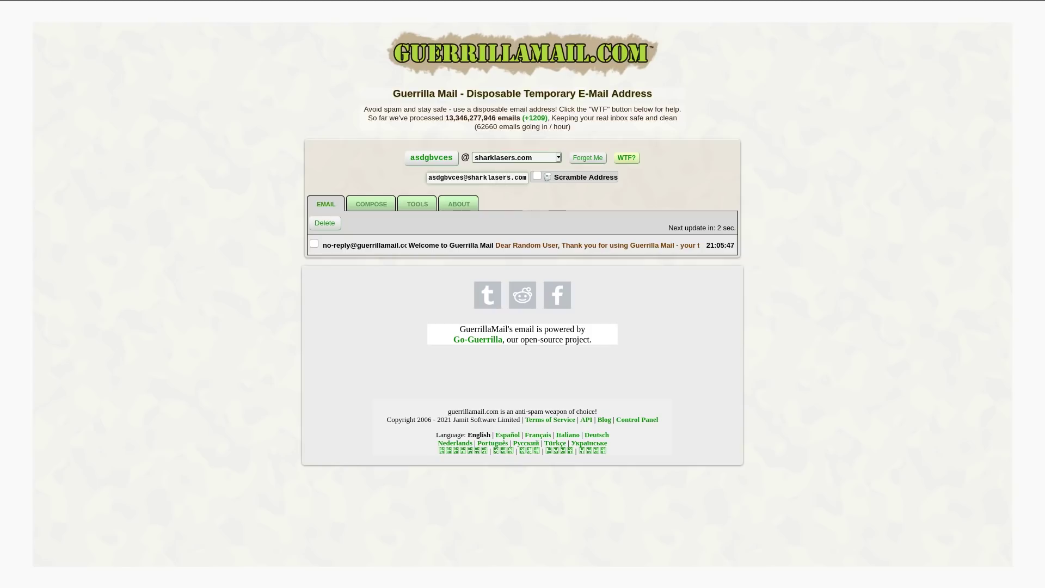
{"action": "left_click", "coordinate": [452, 180]}
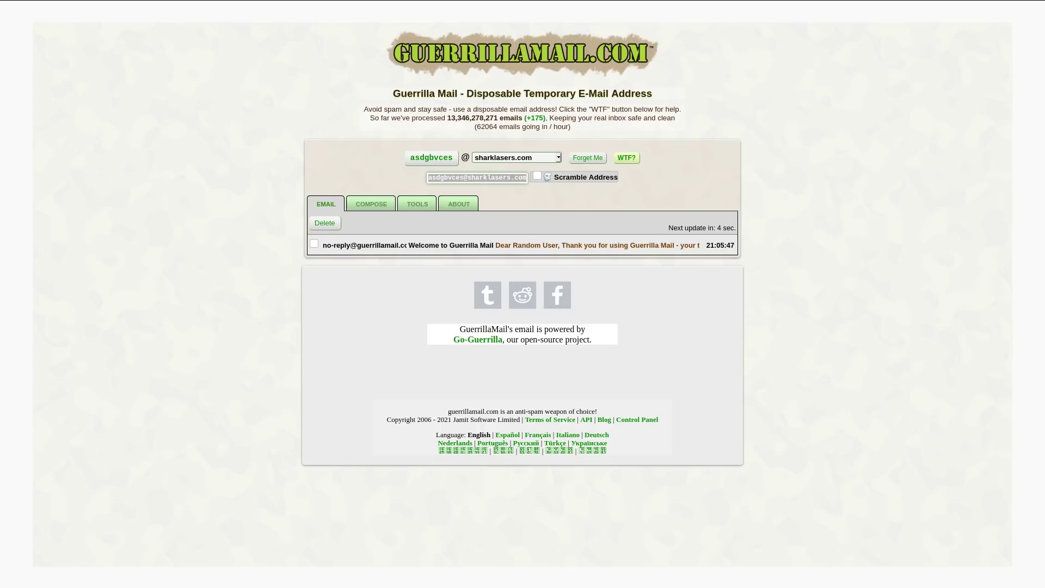
{"action": "left_click", "coordinate": [841, 225]}
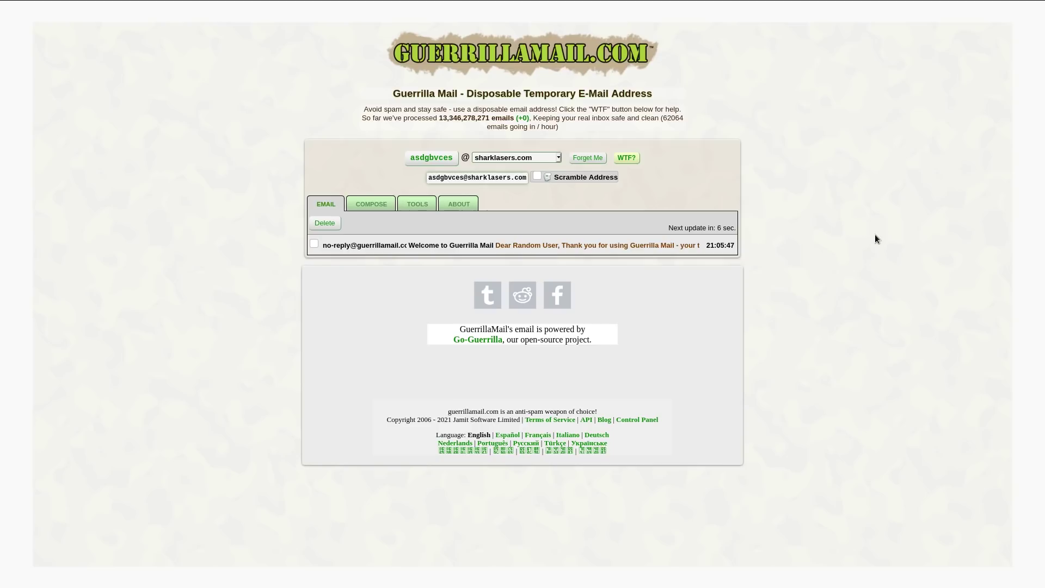
{"action": "left_click", "coordinate": [514, 158]}
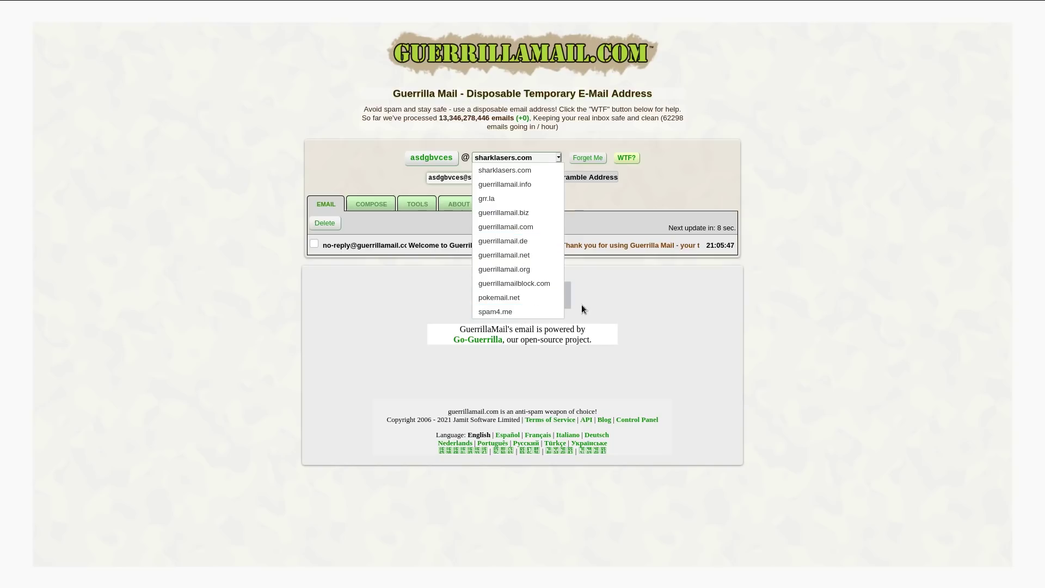
{"action": "left_click", "coordinate": [795, 202]}
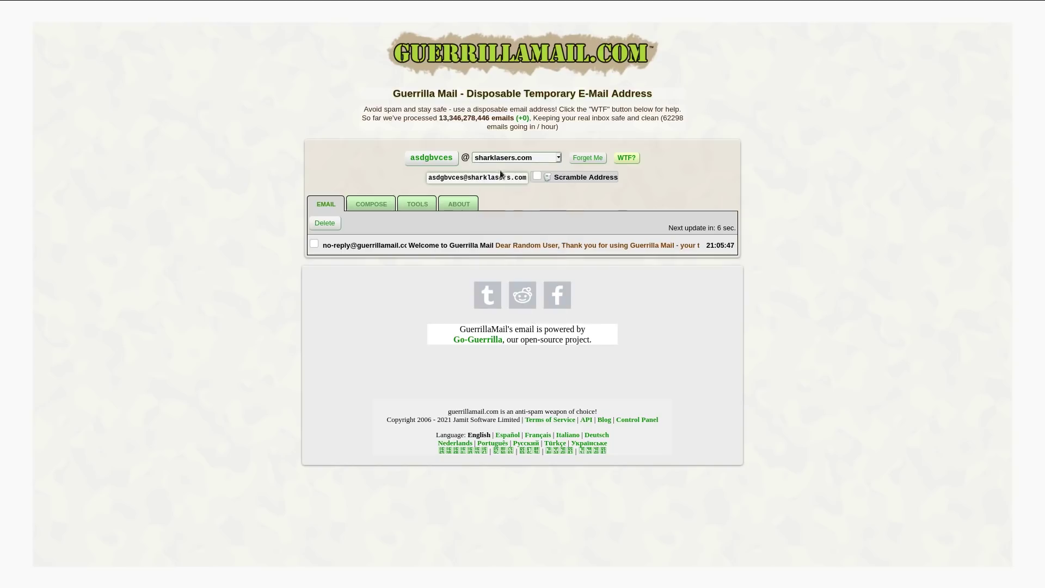
{"action": "left_click", "coordinate": [487, 159]}
{"action": "key", "text": "Down"}
{"action": "key", "text": "Down"}
{"action": "key", "text": "Down"}
{"action": "key", "text": "Down"}
{"action": "key", "text": "Down"}
{"action": "key", "text": "Down"}
{"action": "key", "text": "Down"}
{"action": "key", "text": "Down"}
{"action": "key", "text": "Down"}
{"action": "key", "text": "Down"}
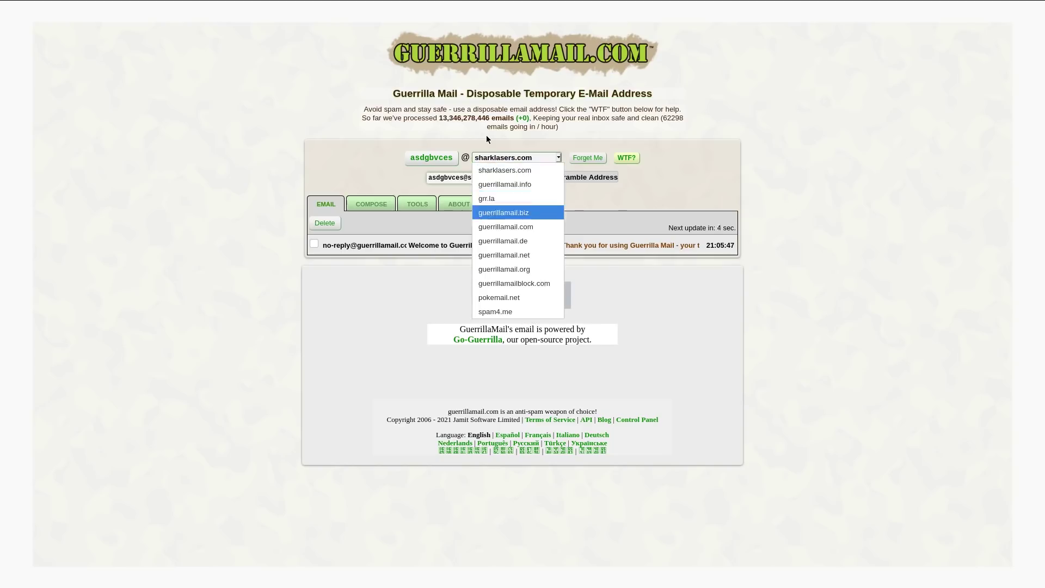
{"action": "key", "text": "Home"}
{"action": "key", "text": "Down"}
{"action": "left_click", "coordinate": [886, 206]}
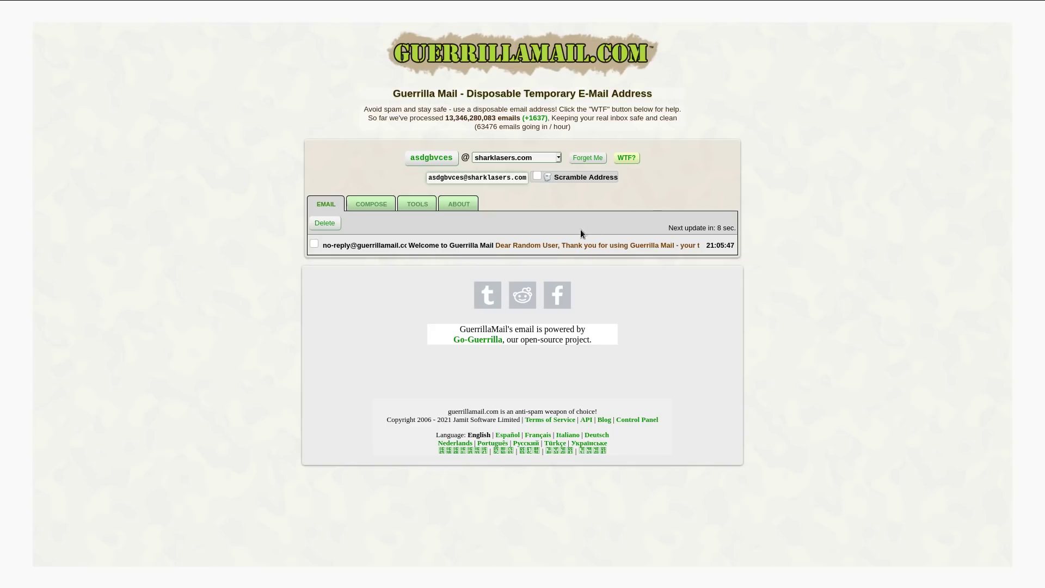
{"action": "left_click", "coordinate": [523, 158]}
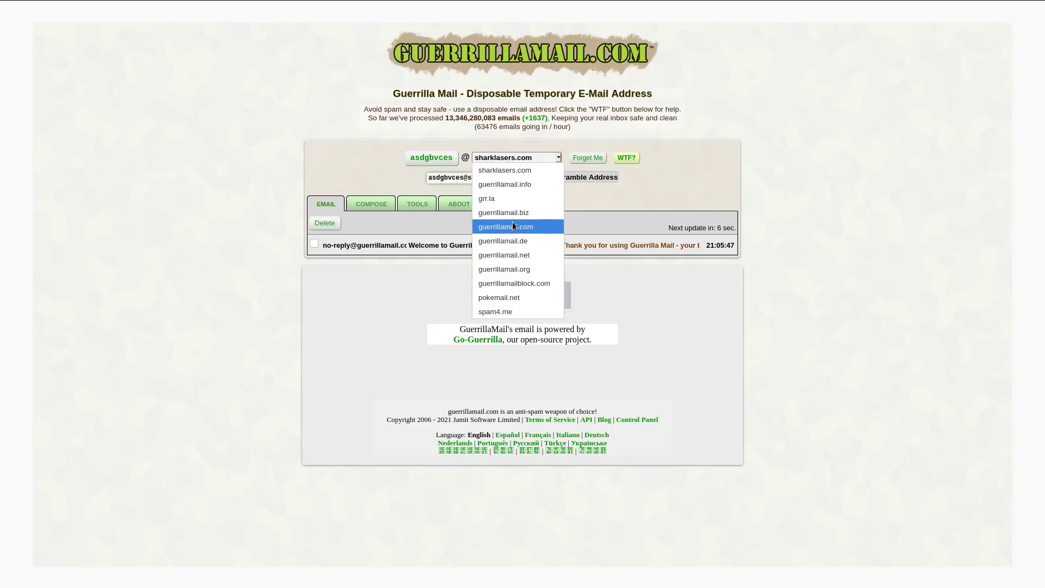
{"action": "left_click", "coordinate": [906, 181]}
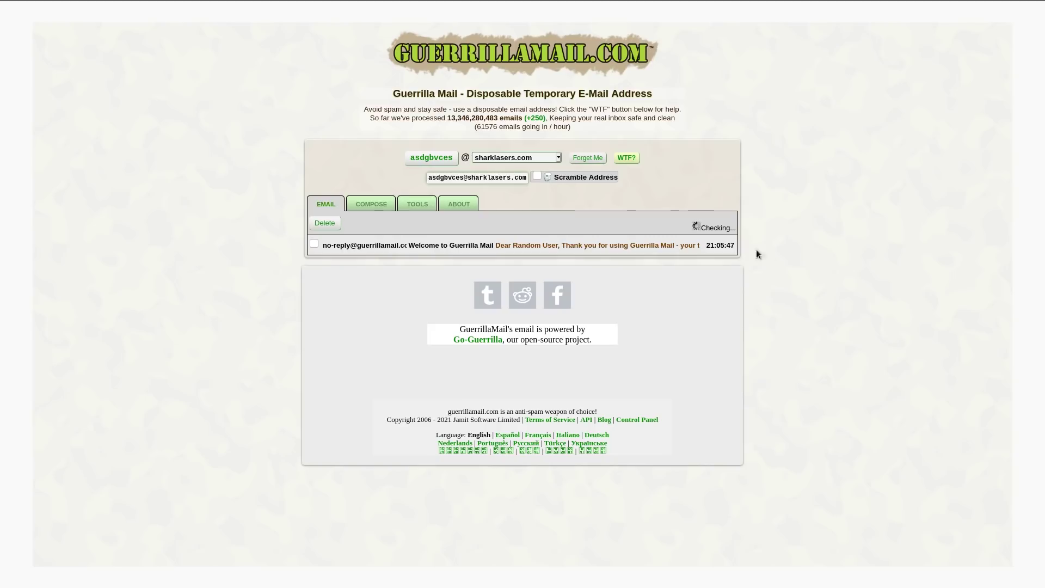
{"action": "left_click", "coordinate": [433, 177]}
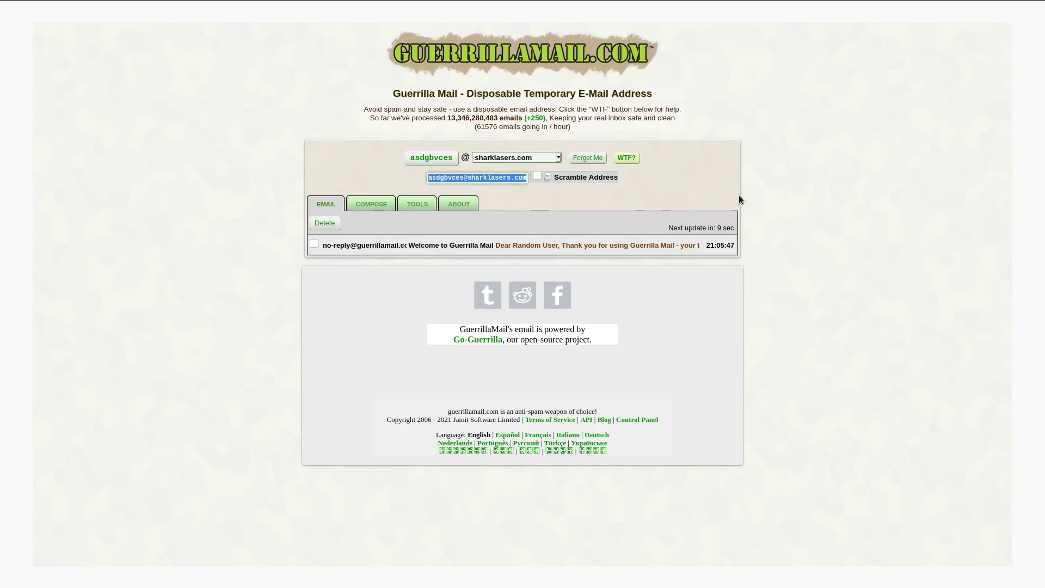
{"action": "left_click", "coordinate": [742, 174]}
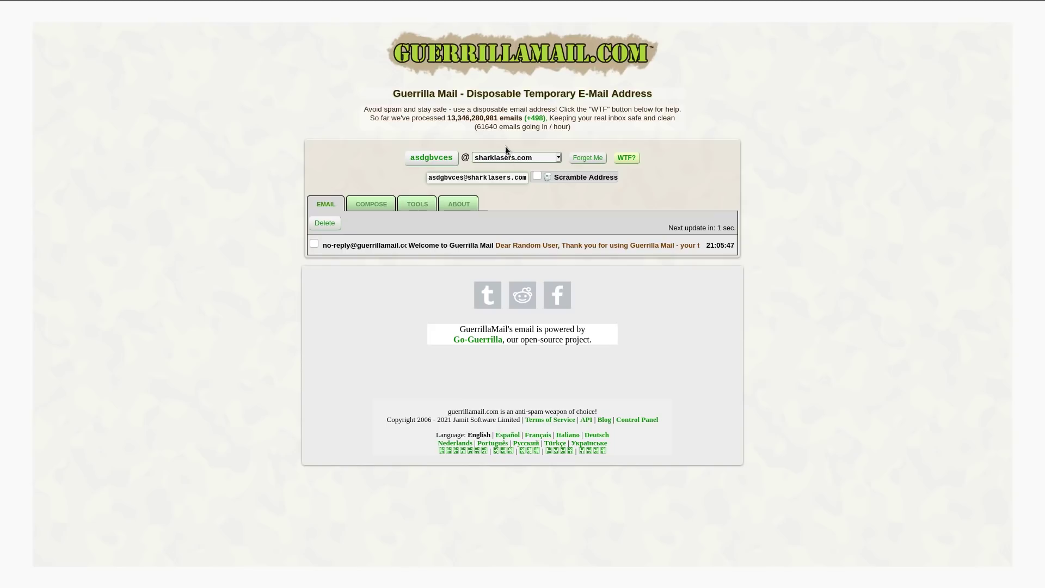
Change the inbox name to 'secret', read its message, then move to the Temp Mail tab.
{"action": "left_click", "coordinate": [429, 160]}
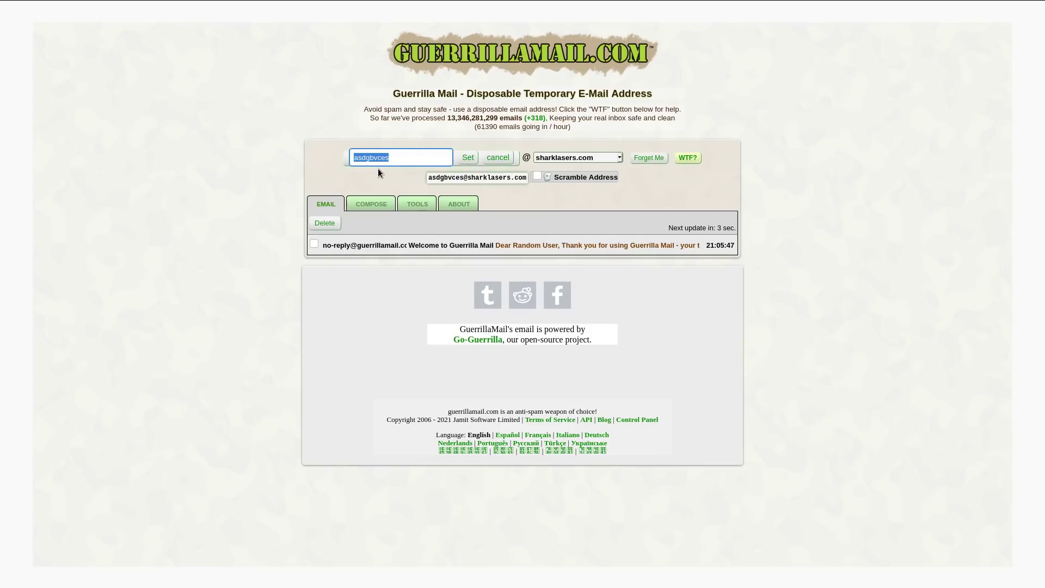
{"action": "type", "text": "secret"}
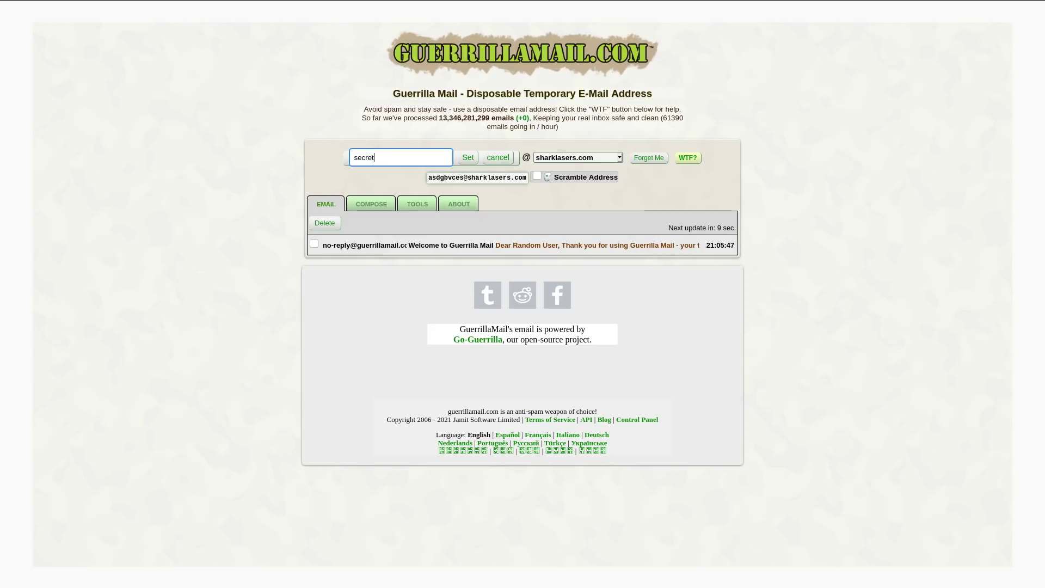
{"action": "left_click", "coordinate": [466, 160]}
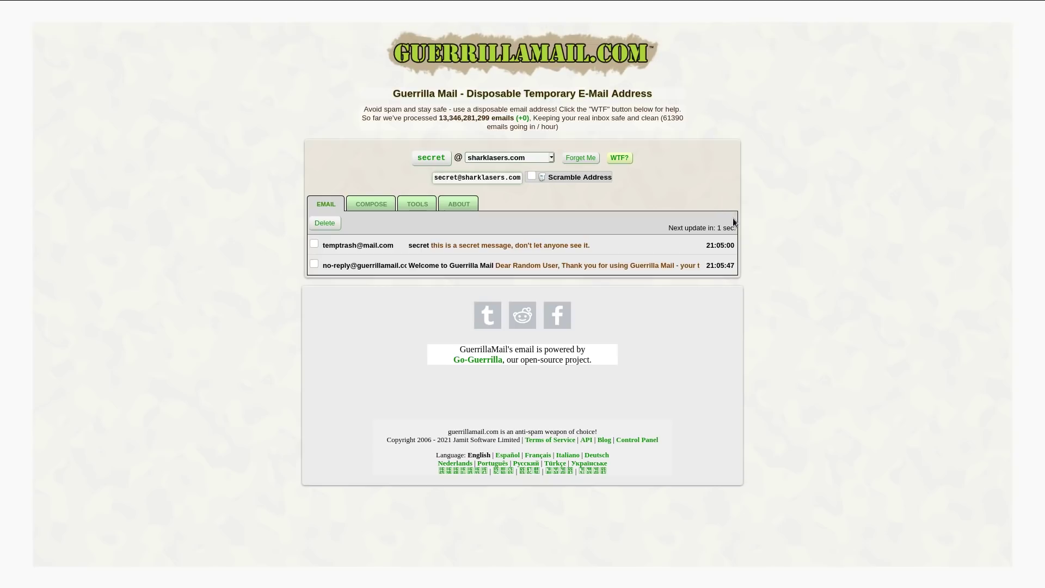
{"action": "left_click", "coordinate": [528, 244]}
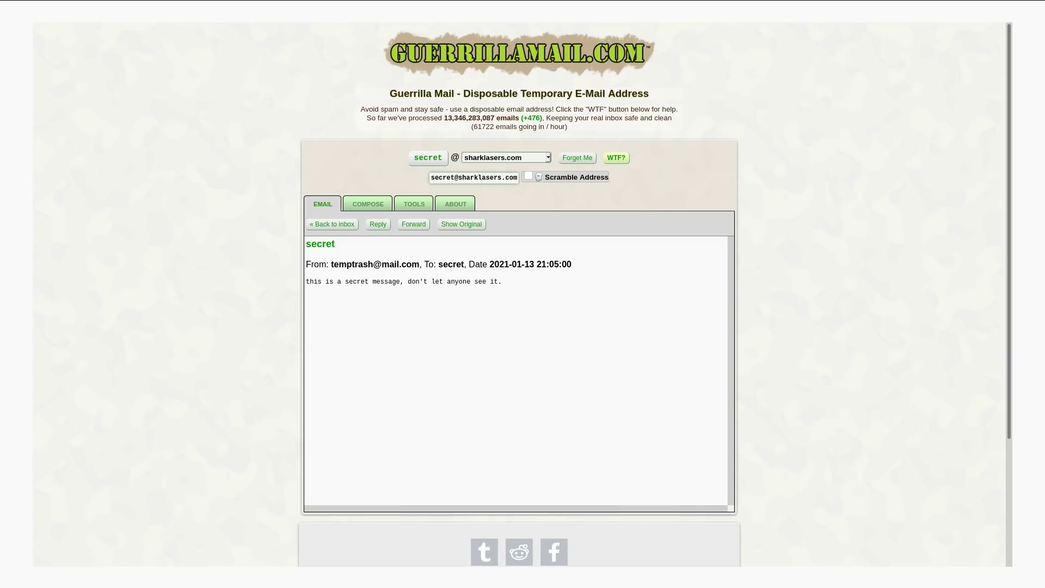
{"action": "left_click", "coordinate": [398, 7]}
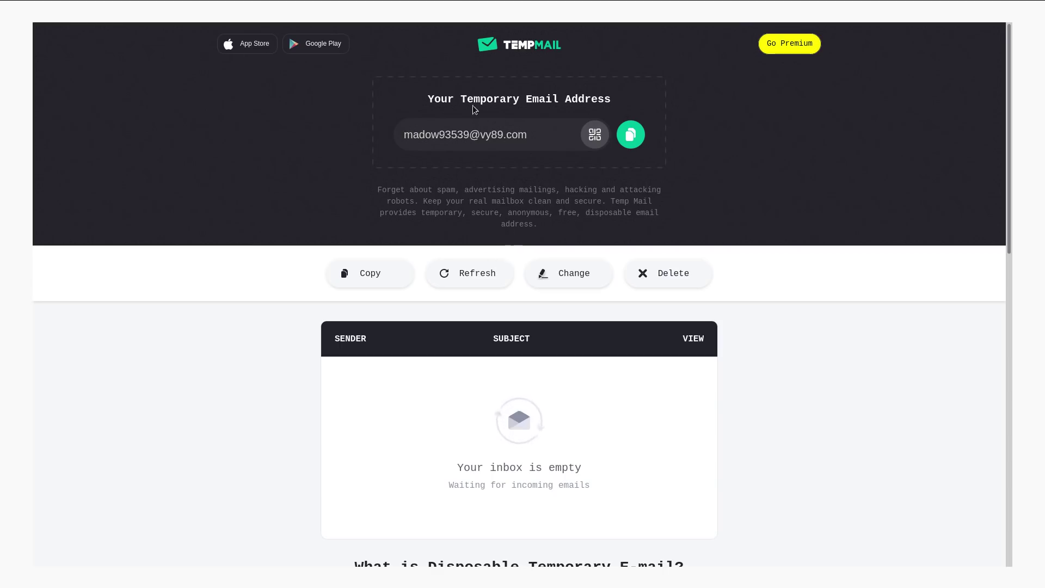
Select and deselect the temporary address, then open the Change E-mail Address form.
{"action": "triple_click", "coordinate": [430, 136]}
{"action": "left_click", "coordinate": [456, 137]}
{"action": "left_click", "coordinate": [557, 285]}
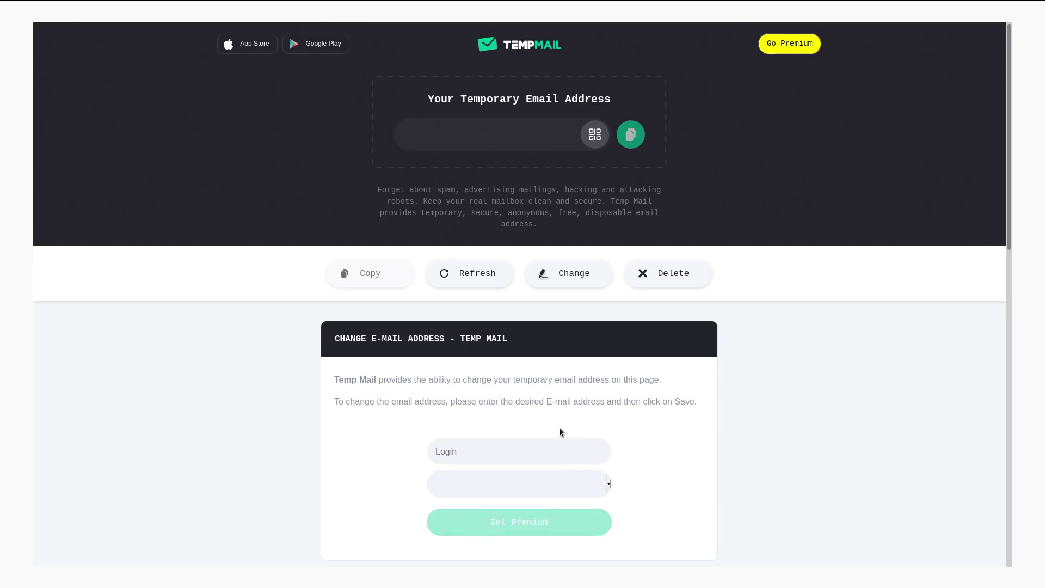
{"action": "left_click", "coordinate": [523, 452]}
{"action": "left_click", "coordinate": [609, 487]}
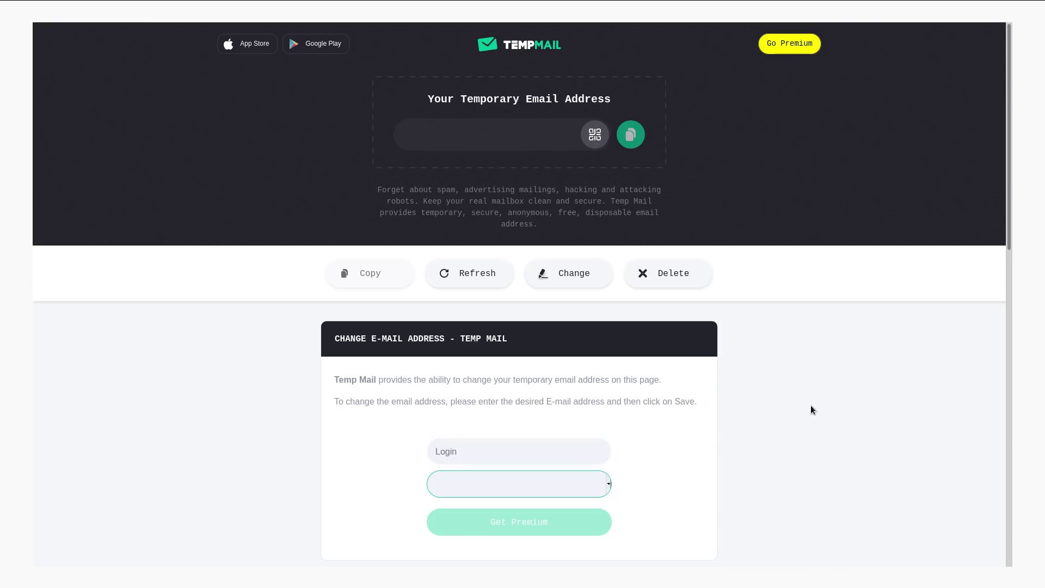
{"action": "scroll", "coordinate": [733, 426], "scroll_direction": "down", "scroll_amount": 2}
{"action": "scroll", "coordinate": [733, 426], "scroll_direction": "up", "scroll_amount": 2}
Strip 'change' from temp-mail.org/en/change and load the main Temp Mail page.
{"action": "mouse_move", "coordinate": [452, 5]}
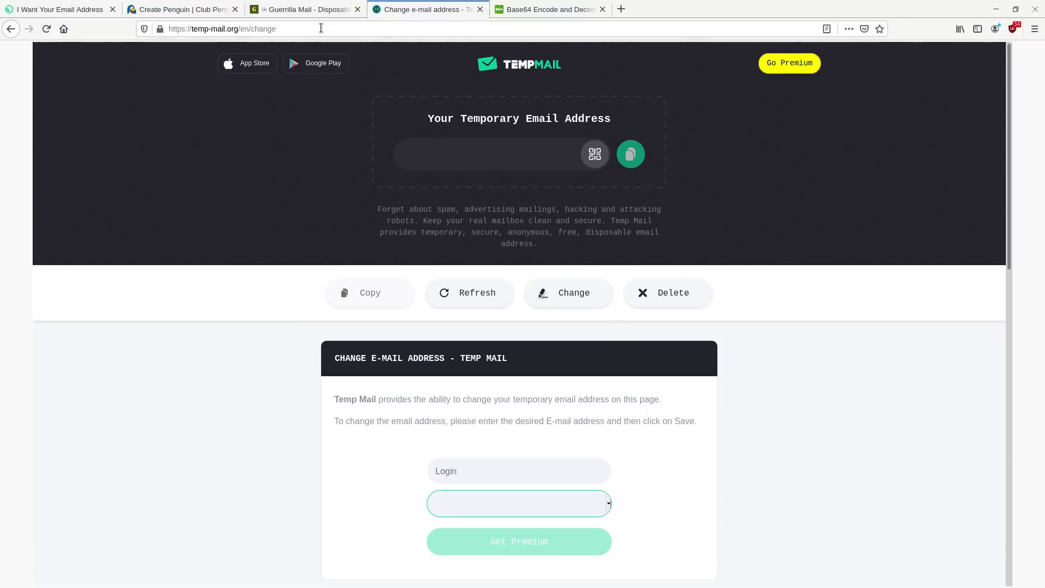
{"action": "left_click", "coordinate": [335, 29]}
{"action": "mouse_move", "coordinate": [277, 29]}
{"action": "left_mouse_down"}
{"action": "mouse_move", "coordinate": [245, 29]}
{"action": "mouse_move", "coordinate": [264, 27]}
{"action": "left_mouse_up"}
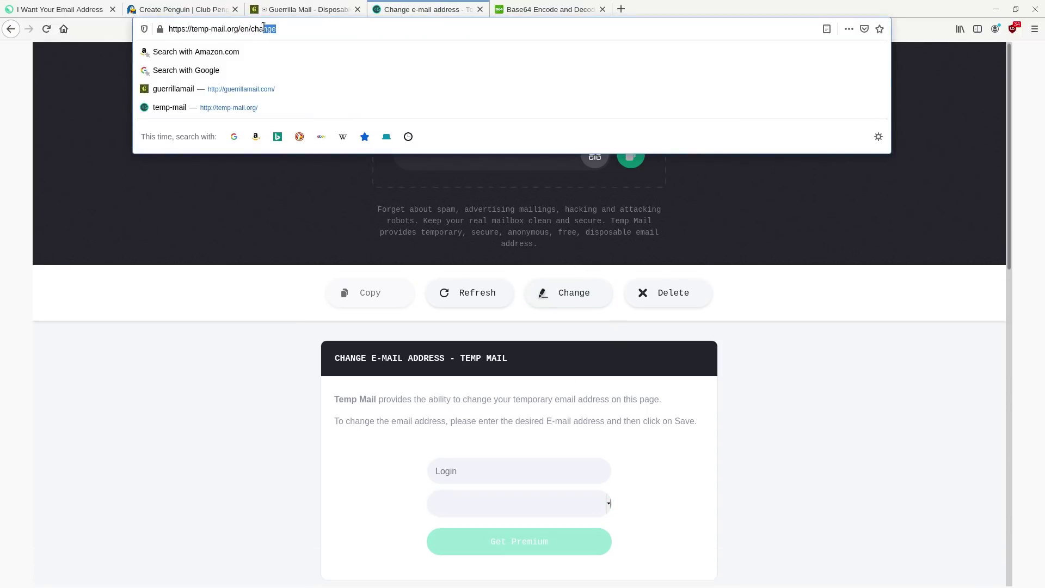
{"action": "left_click", "coordinate": [294, 33]}
{"action": "left_click_drag", "start_coordinate": [277, 29], "coordinate": [248, 28]}
{"action": "left_click", "coordinate": [283, 30]}
{"action": "key", "text": "BackSpace"}
{"action": "key", "text": "BackSpace"}
{"action": "key", "text": "BackSpace"}
{"action": "key", "text": "BackSpace"}
{"action": "key", "text": "BackSpace"}
{"action": "key", "text": "BackSpace"}
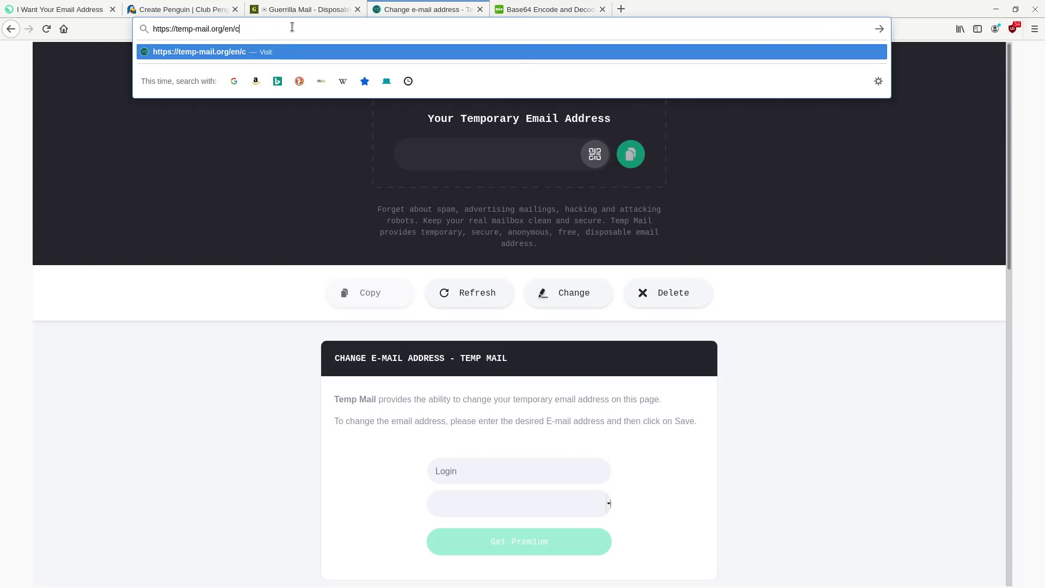
{"action": "key", "text": "Return"}
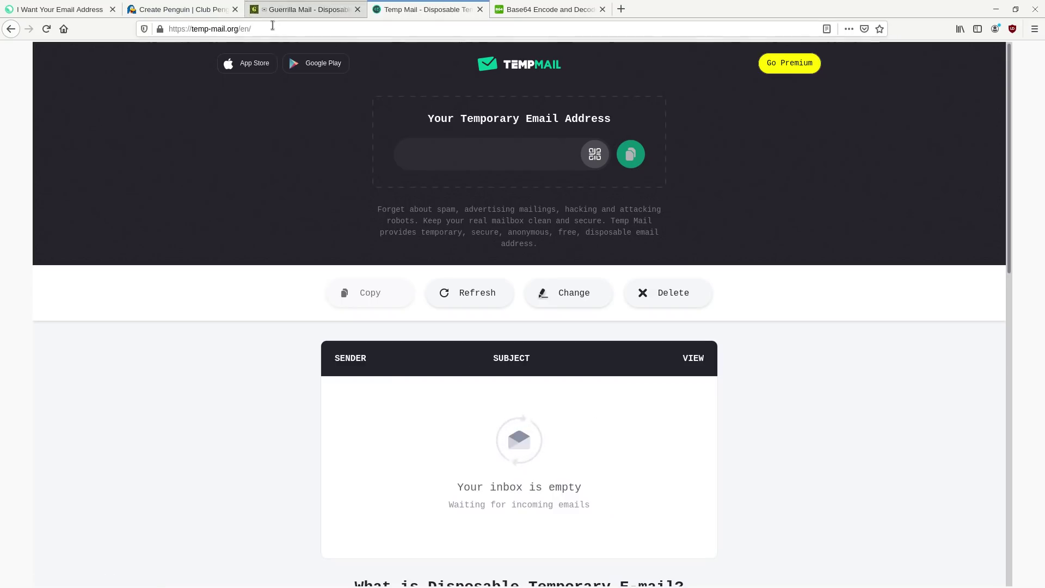
Select the whole page address and return to fullscreen view.
{"action": "left_click", "coordinate": [284, 30]}
{"action": "key", "text": "ctrl+a"}
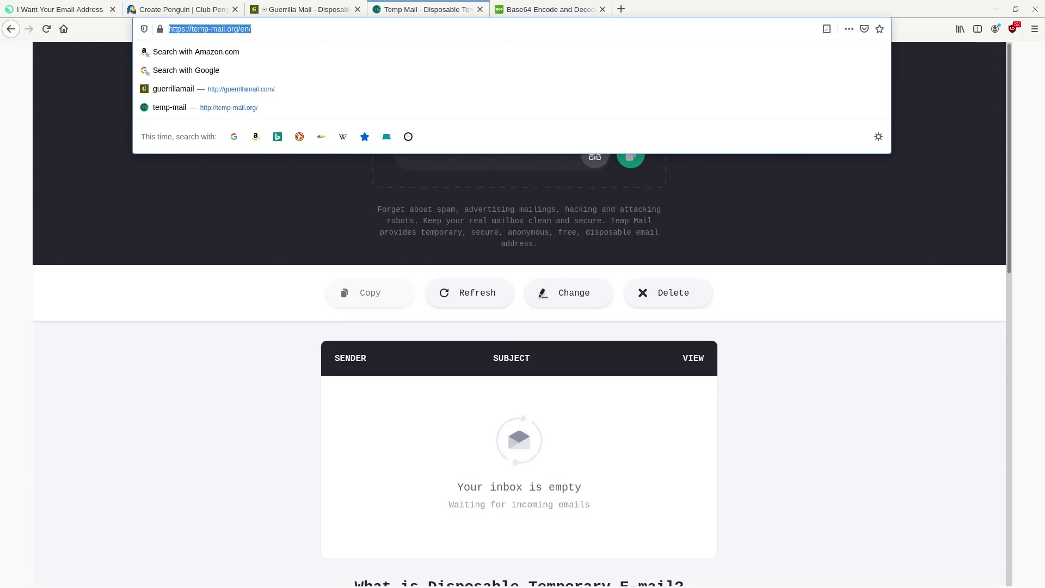
{"action": "key", "text": "F11"}
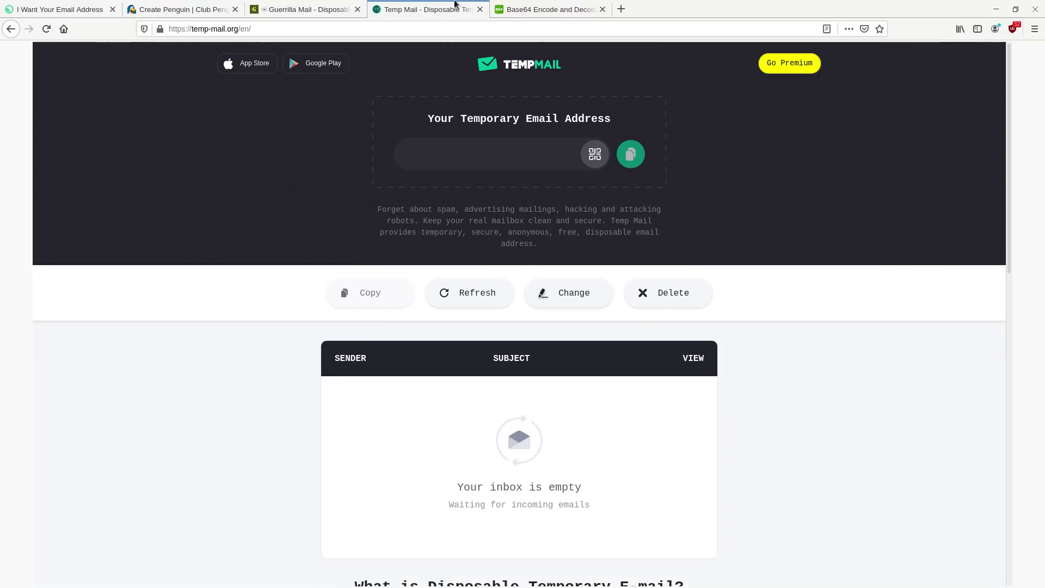
Base64-encode the pasted temporary address, select the encoded result, and return to Temp Mail.
{"action": "left_click", "coordinate": [509, 6]}
{"action": "key", "text": "ctrl+v"}
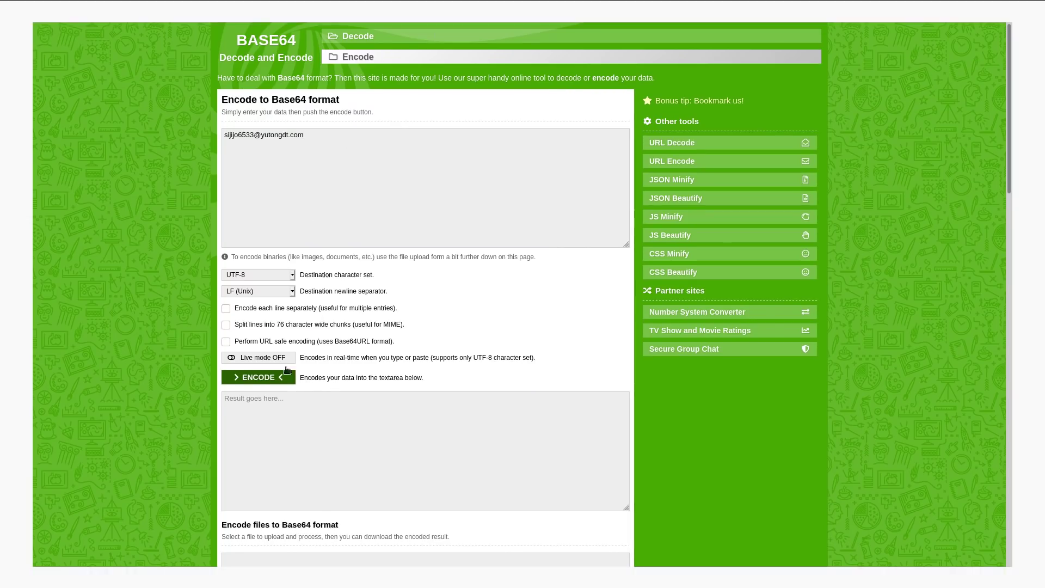
{"action": "left_click", "coordinate": [270, 382]}
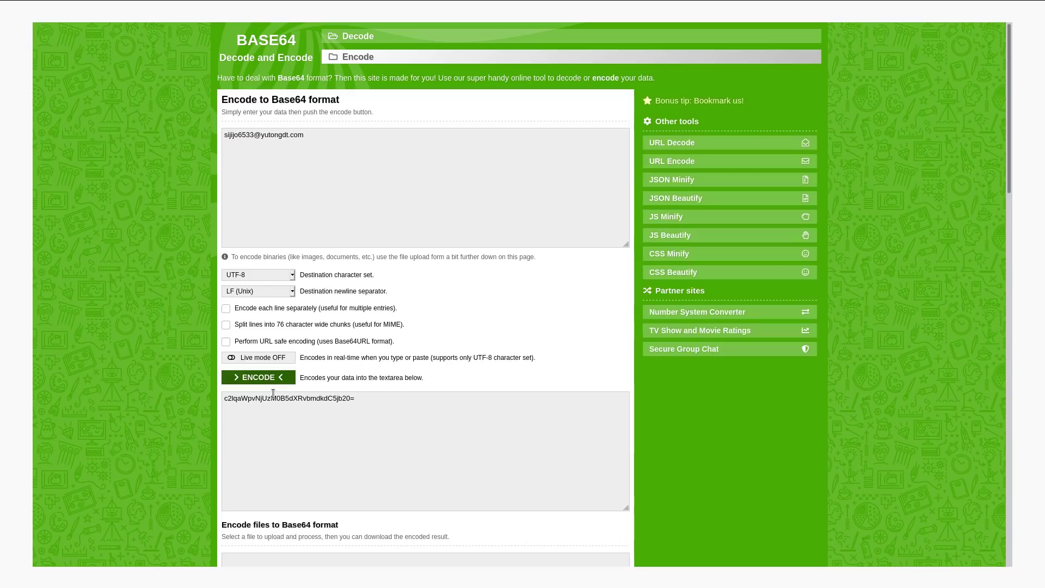
{"action": "double_click", "coordinate": [275, 400]}
{"action": "triple_click", "coordinate": [276, 400]}
{"action": "key", "text": "ctrl+c"}
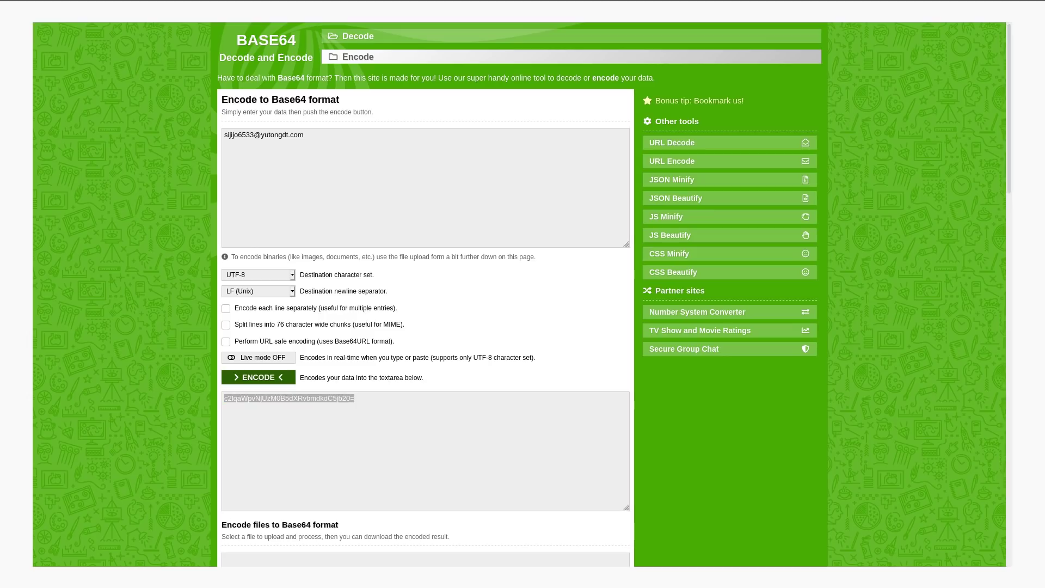
{"action": "mouse_move", "coordinate": [261, 3]}
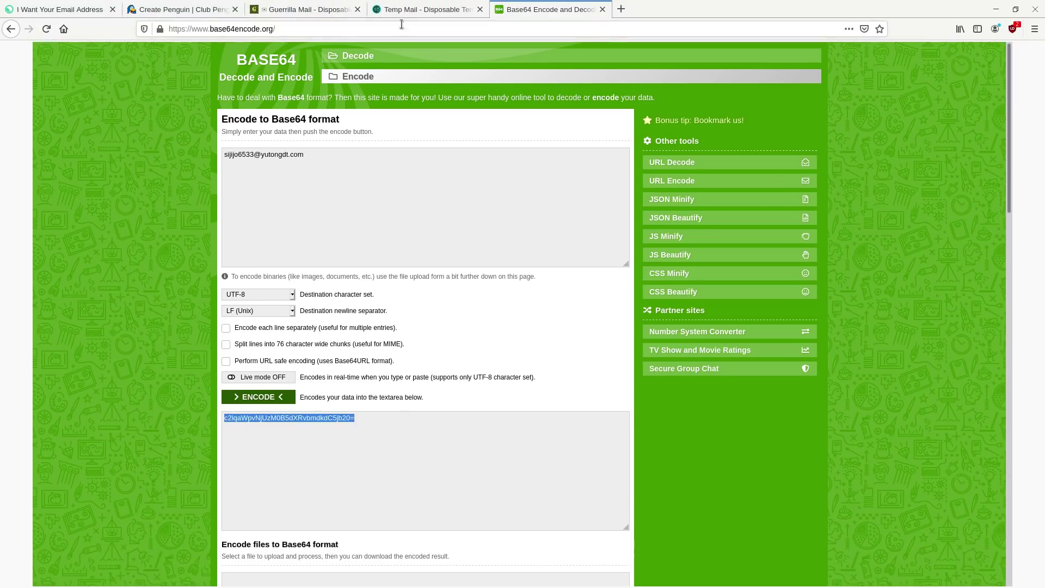
{"action": "left_click", "coordinate": [419, 11]}
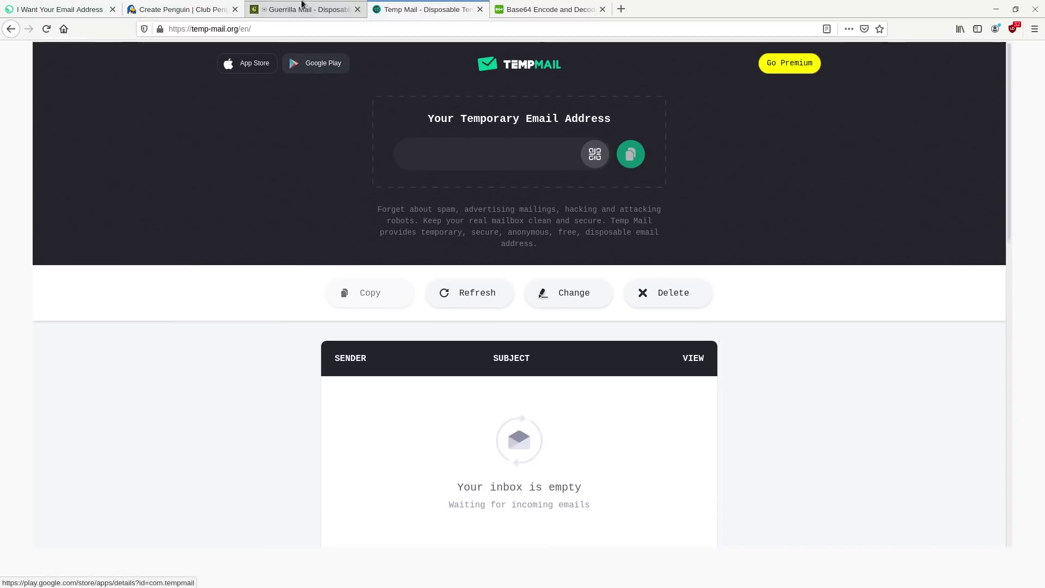
Load temp-mail.org/en/?email= with the Base64 string appended, then go fullscreen.
{"action": "left_click", "coordinate": [271, 29]}
{"action": "type", "text": "temp-mail.org/en/?email="}
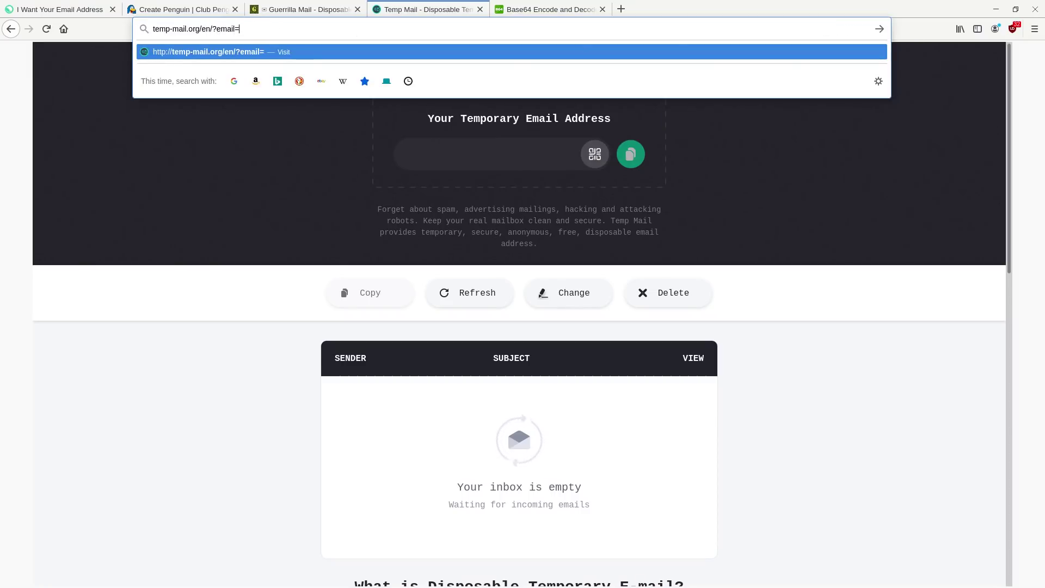
{"action": "key", "text": "Return"}
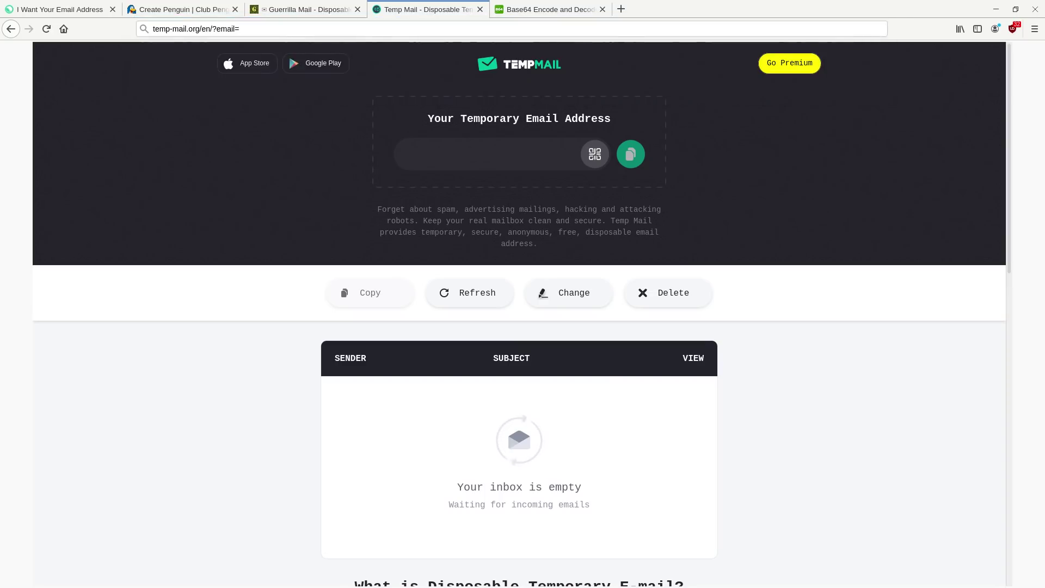
{"action": "left_click", "coordinate": [297, 30]}
{"action": "key", "text": "ctrl+v"}
{"action": "key", "text": "Return"}
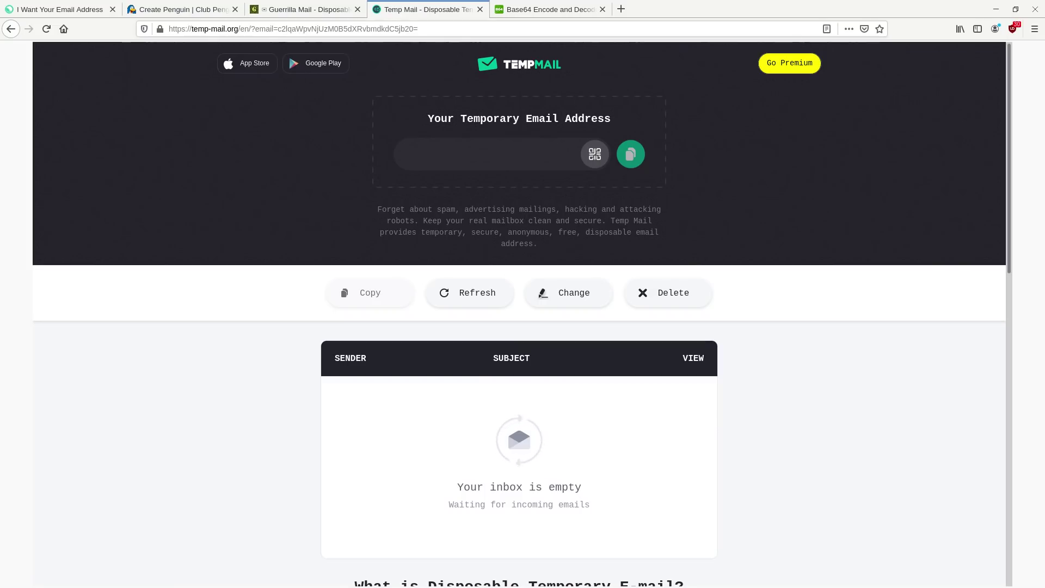
{"action": "key", "text": "F11"}
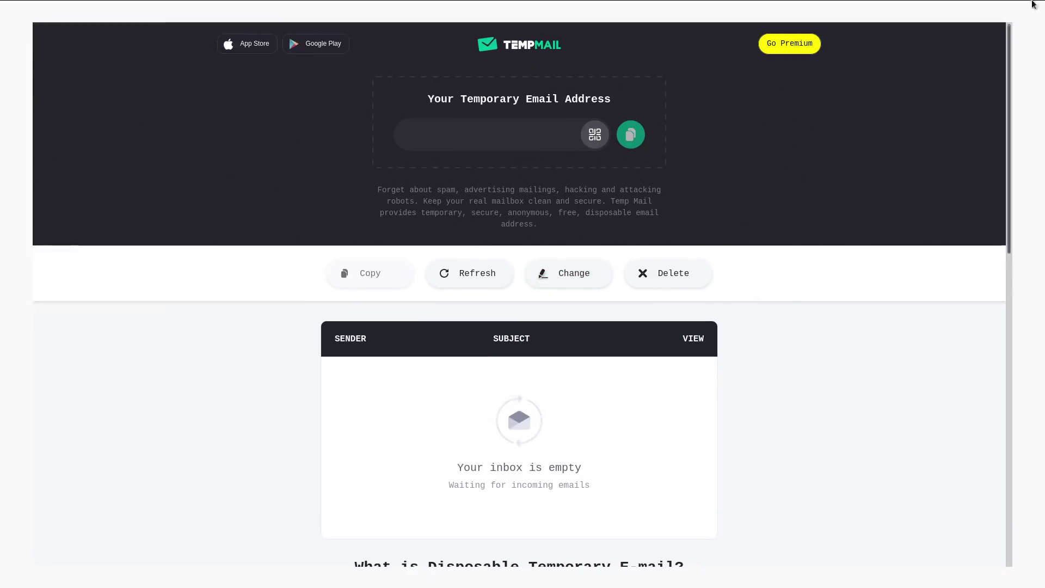
Allow temp-mail.org in uMatrix and reload so the inbox's three messages appear.
{"action": "left_click", "coordinate": [1016, 30]}
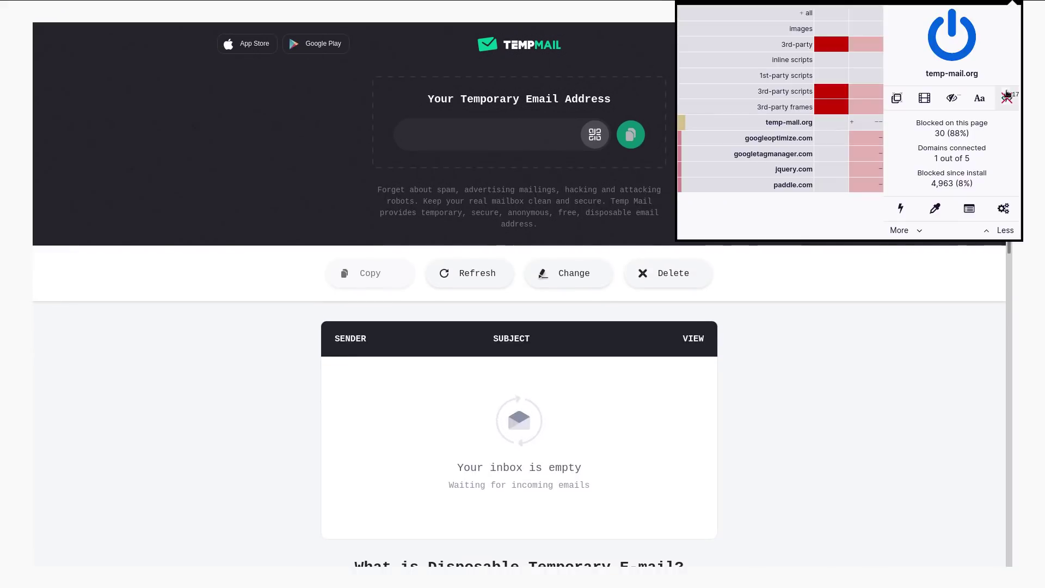
{"action": "left_click", "coordinate": [1002, 34]}
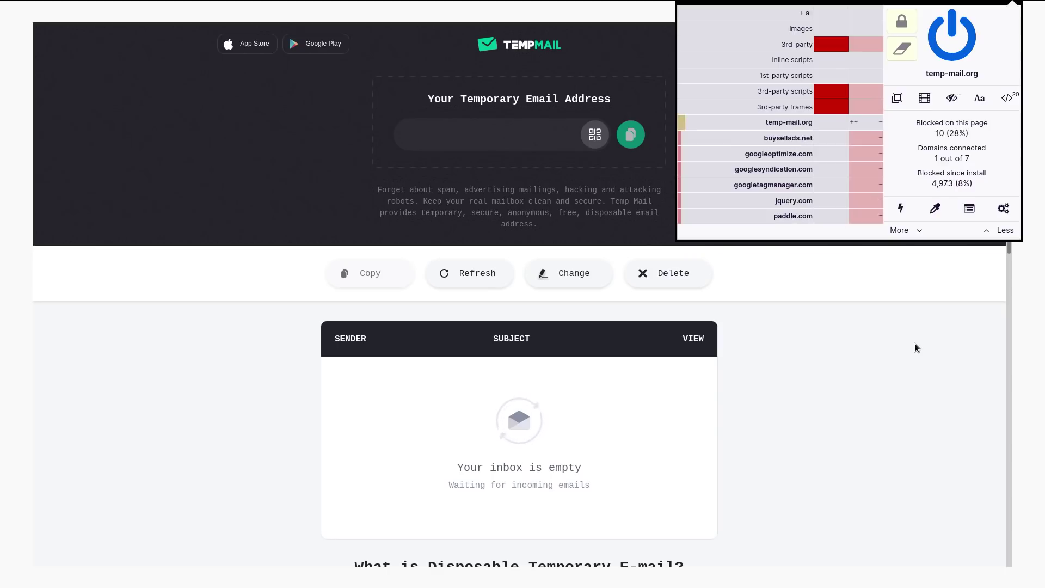
{"action": "left_click", "coordinate": [905, 325]}
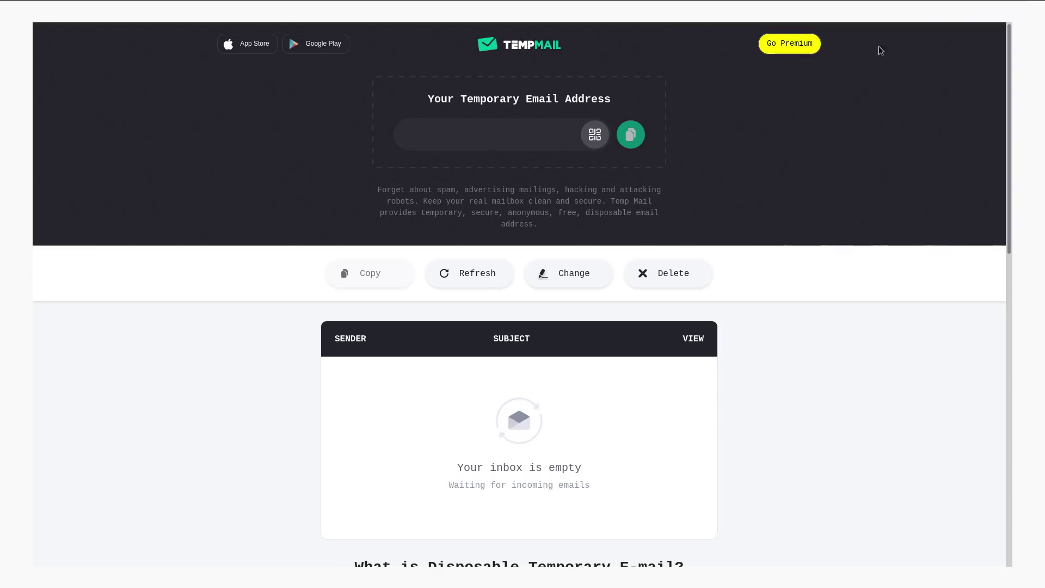
{"action": "mouse_move", "coordinate": [884, 2]}
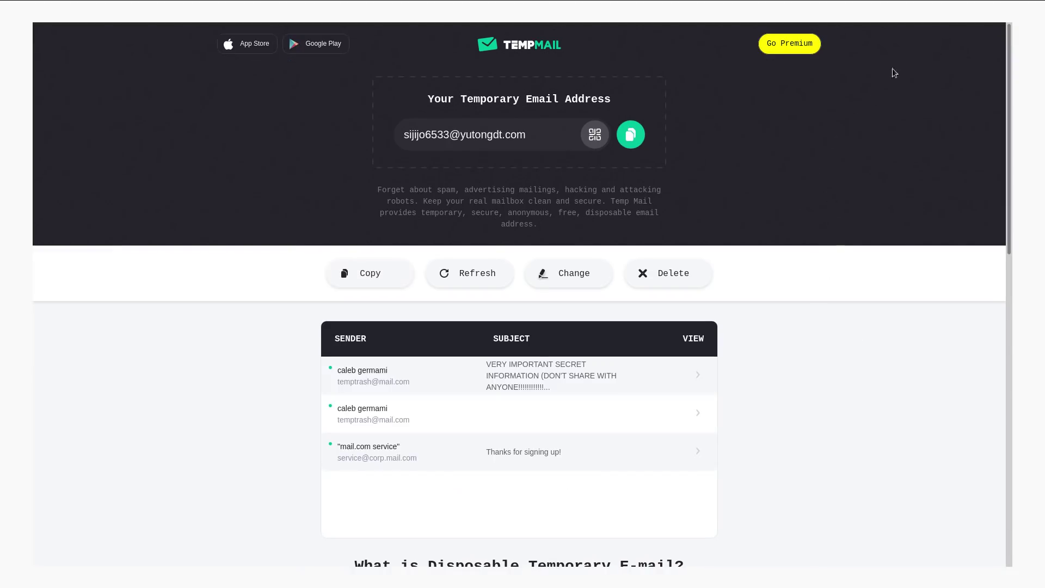
{"action": "mouse_move", "coordinate": [938, 2]}
{"action": "left_click", "coordinate": [1013, 28]}
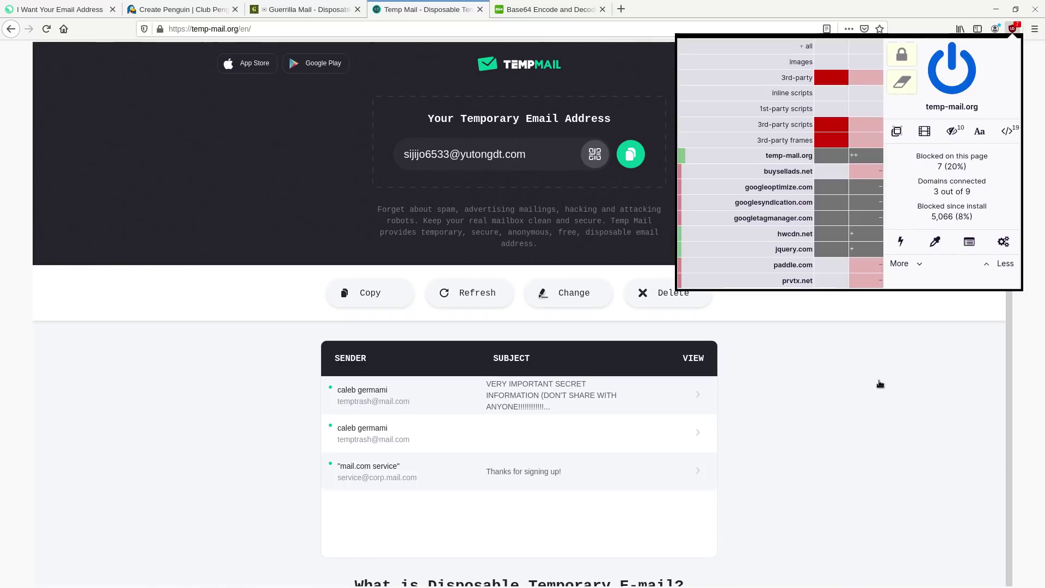
{"action": "left_click", "coordinate": [882, 382]}
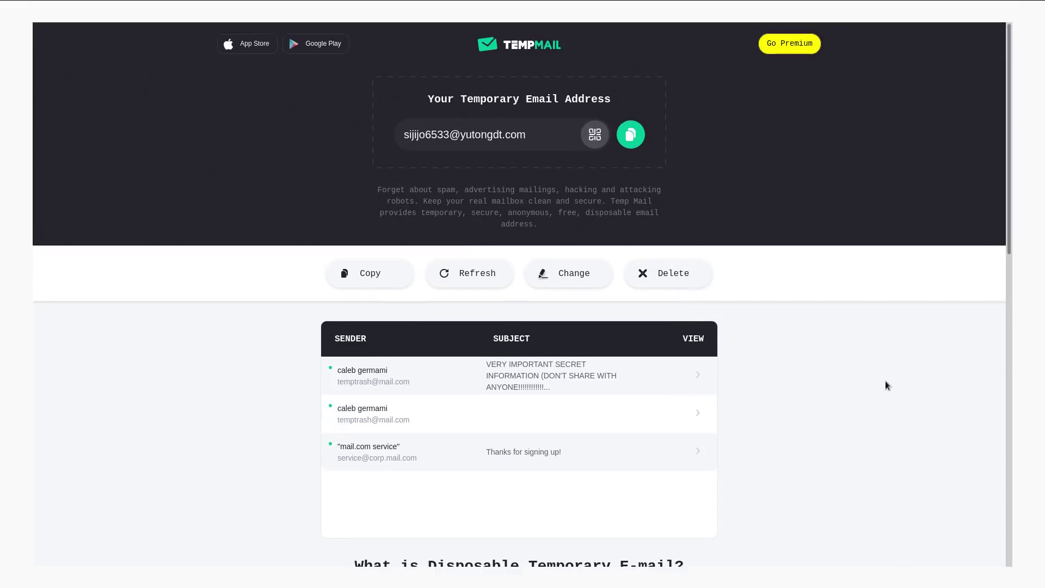
Open the 'VERY IMPORTANT SECRET INFORMATION' email dated 13-01-2021.
{"action": "left_click", "coordinate": [561, 376]}
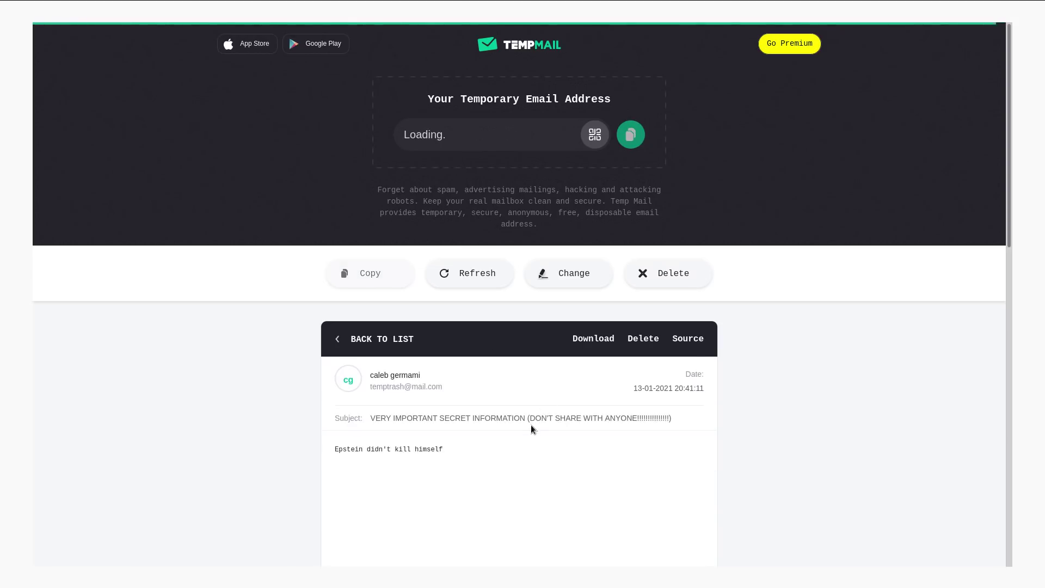